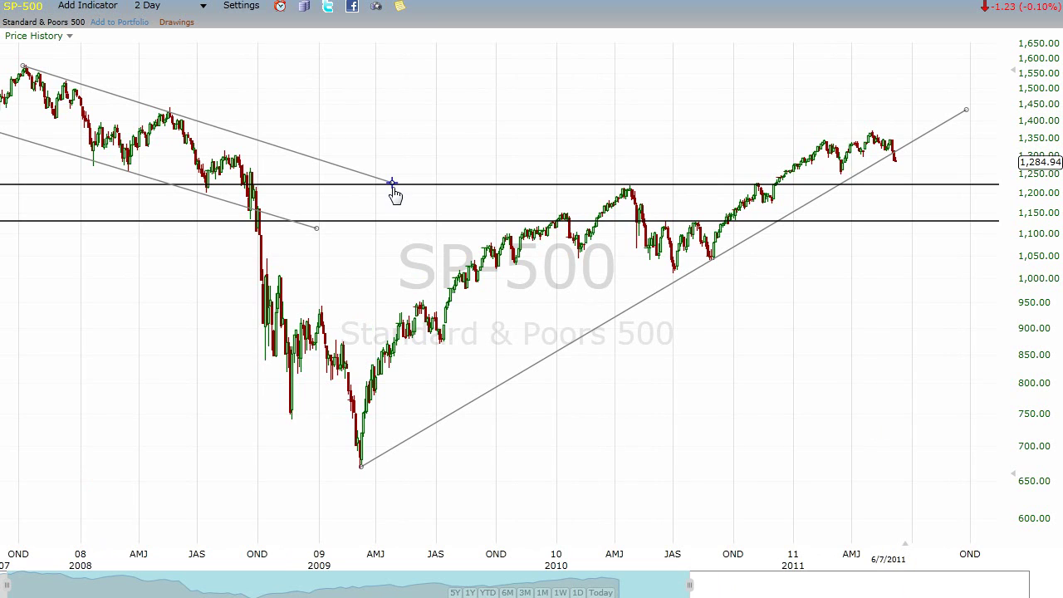
Extend the upper descending trendline from the 2007 peak down to about 980 in October 2010
{"action": "left_click_drag", "start_coordinate": [392, 183], "coordinate": [737, 296]}
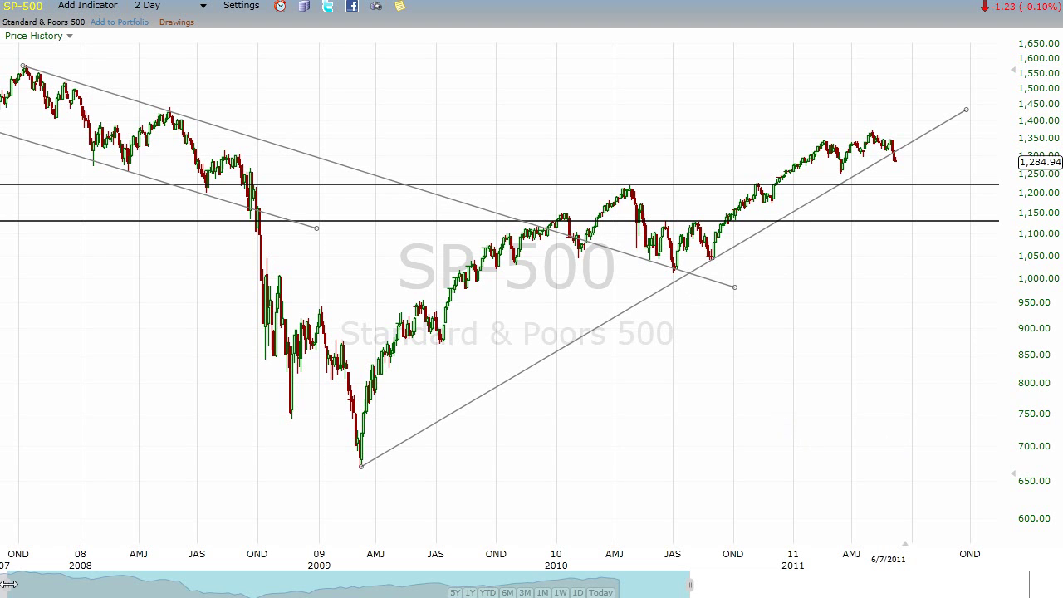
{"action": "left_click_drag", "start_coordinate": [15, 586], "coordinate": [137, 586]}
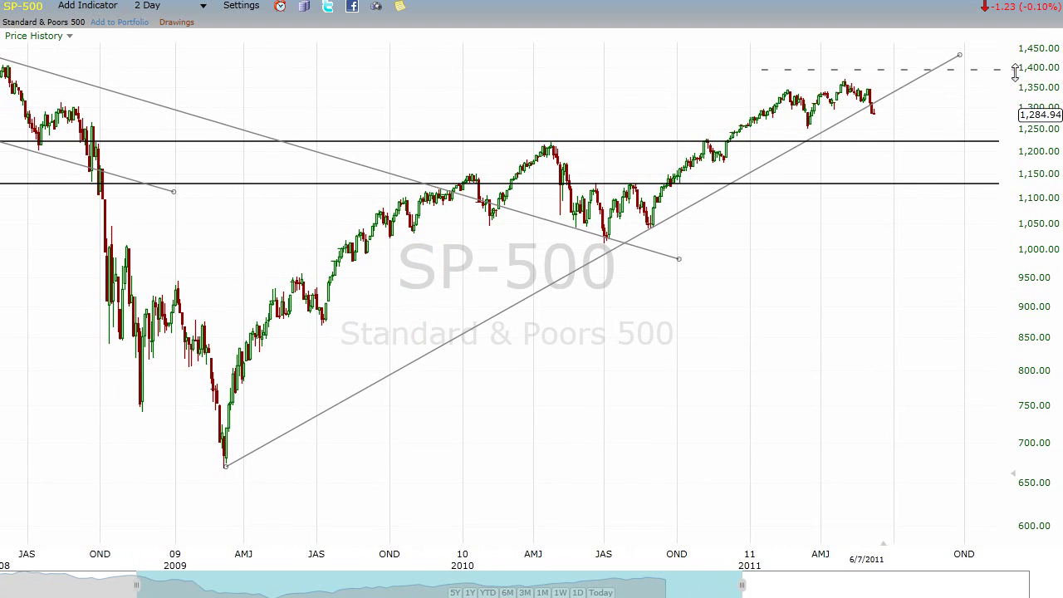
{"action": "left_click_drag", "start_coordinate": [1016, 73], "coordinate": [1015, 100]}
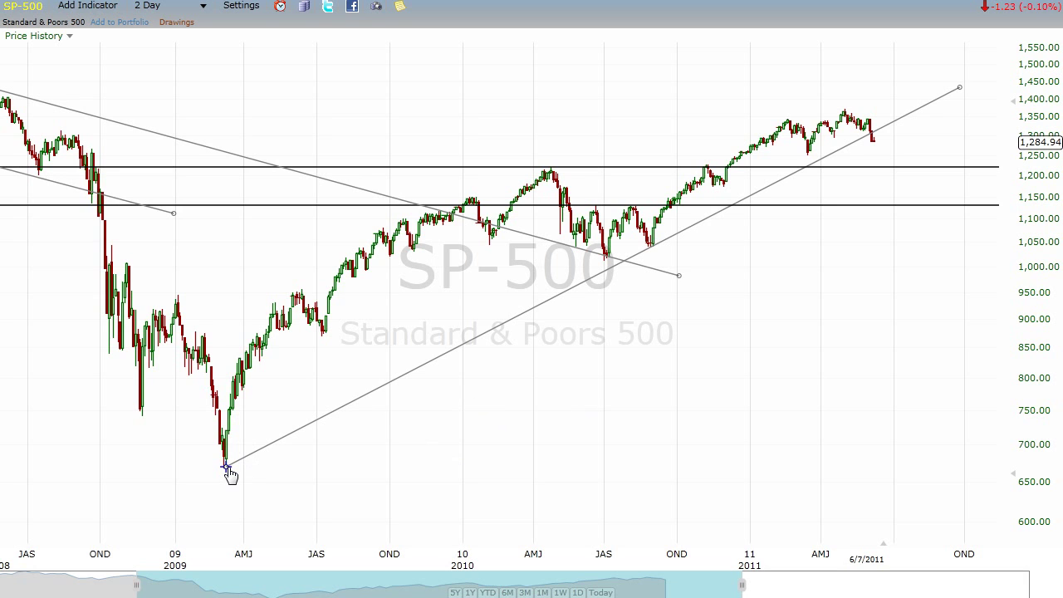
Try a steeper rising trendline with its start raised to about 740 and its end moved to about 1,215 in September 2009
{"action": "left_click_drag", "start_coordinate": [226, 467], "coordinate": [229, 417]}
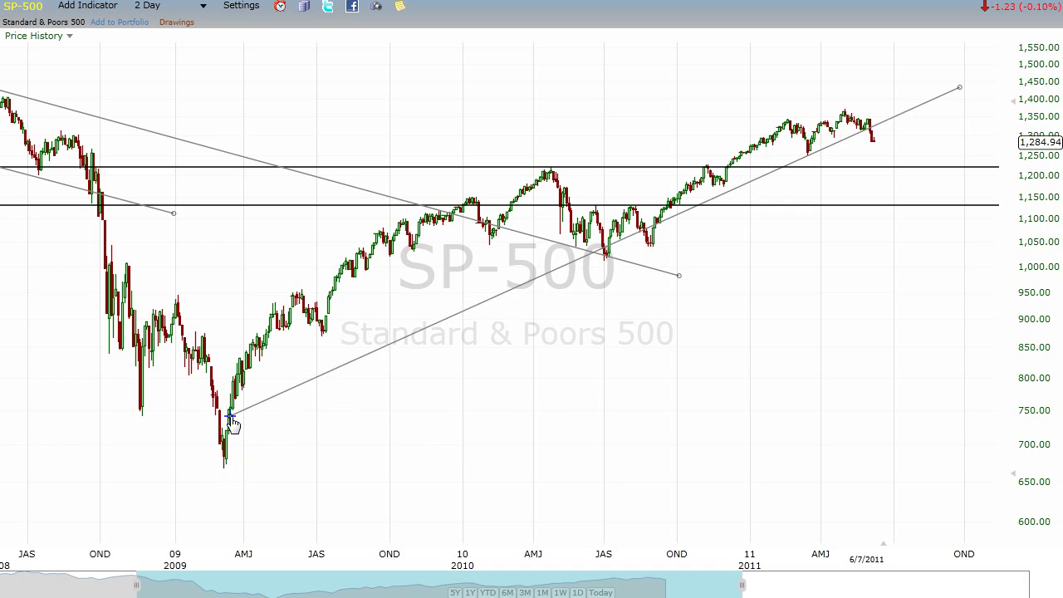
{"action": "left_click_drag", "start_coordinate": [959, 87], "coordinate": [630, 64]}
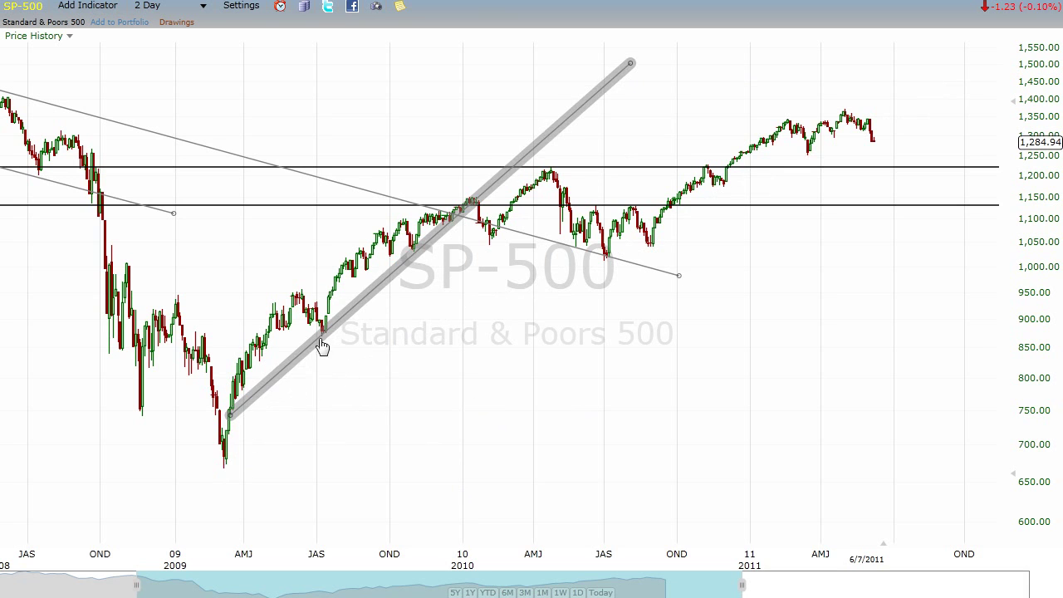
{"action": "left_click_drag", "start_coordinate": [632, 66], "coordinate": [369, 170]}
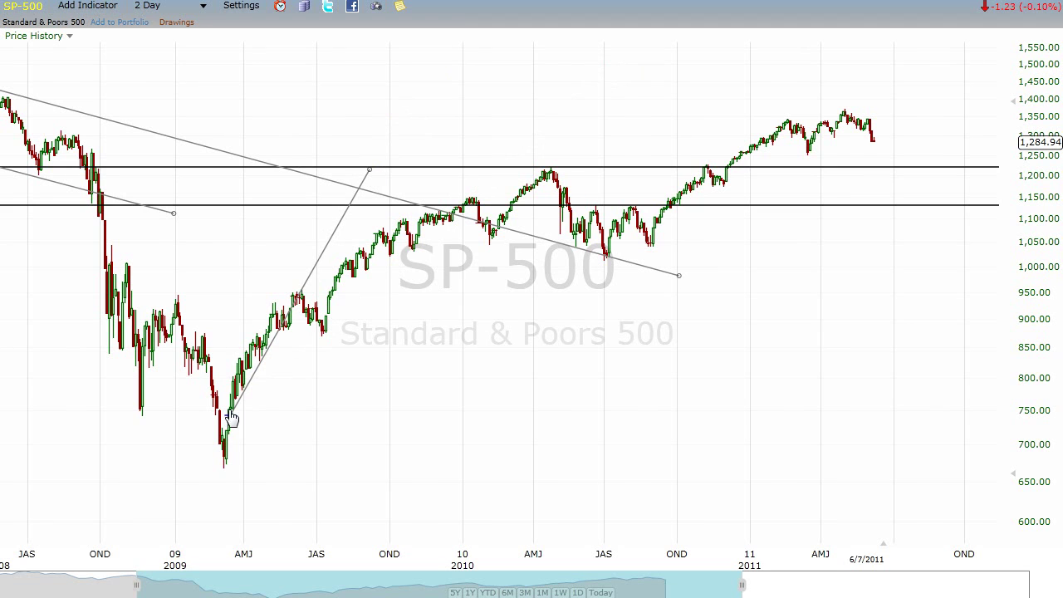
Try fitting the rising trendline from the March 2009 low to about 1,130, and from about 745 to about 1,200
{"action": "left_click_drag", "start_coordinate": [230, 414], "coordinate": [225, 465]}
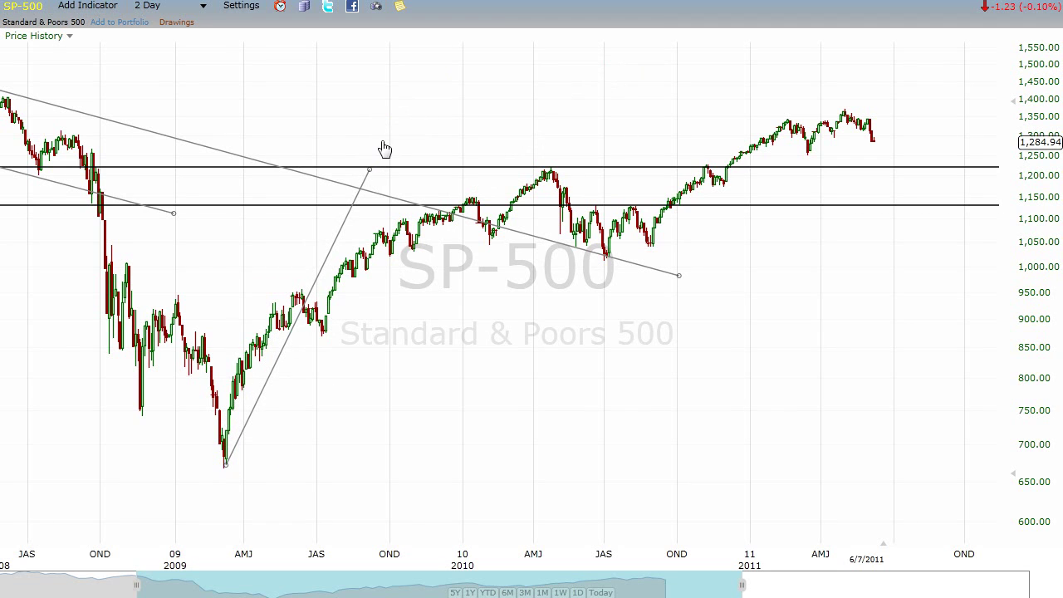
{"action": "left_click_drag", "start_coordinate": [370, 171], "coordinate": [421, 208]}
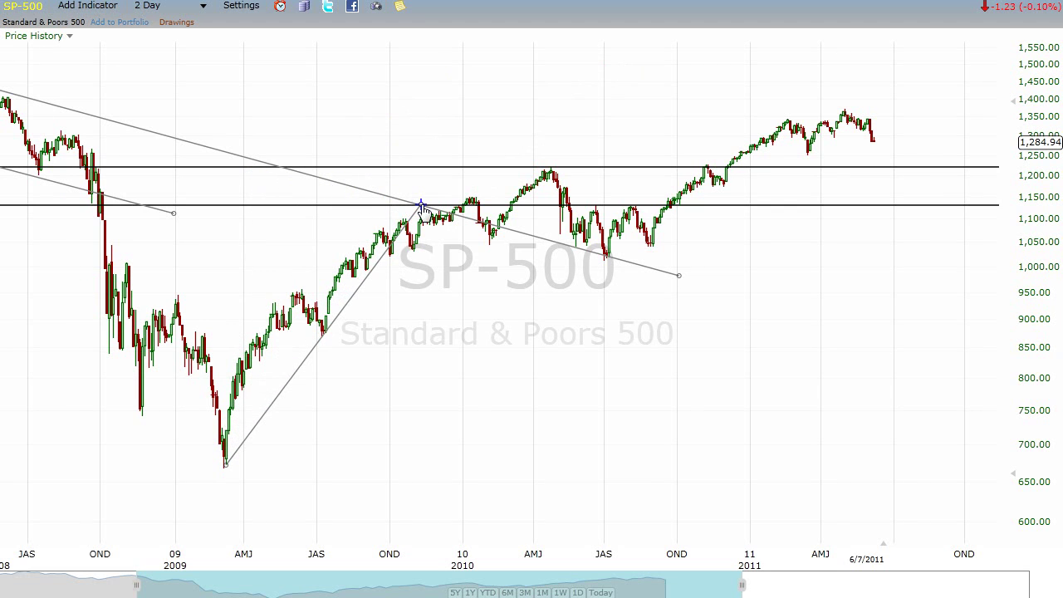
{"action": "left_click_drag", "start_coordinate": [226, 463], "coordinate": [235, 420]}
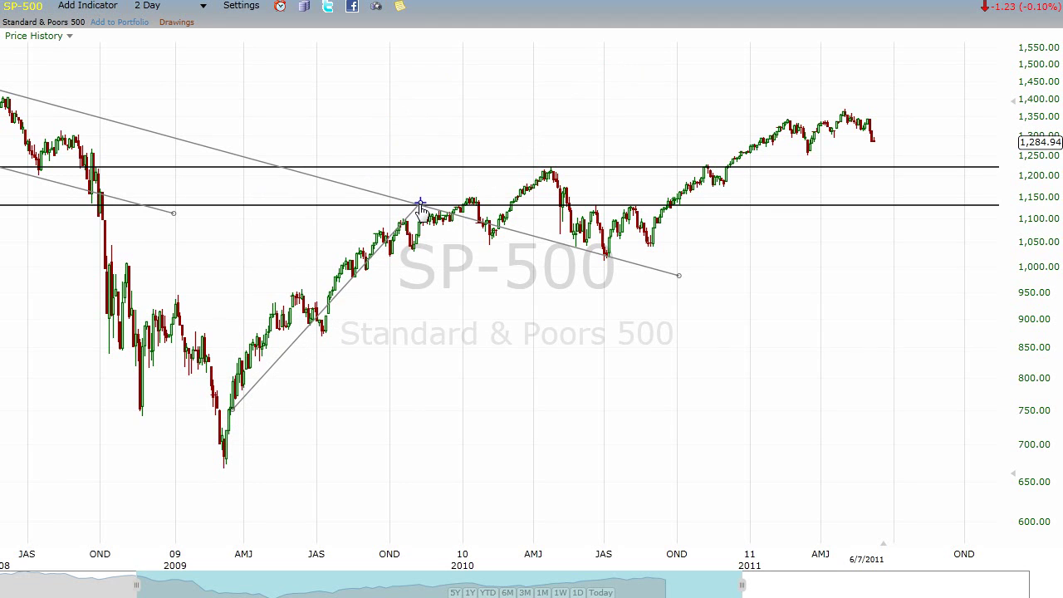
{"action": "left_click_drag", "start_coordinate": [421, 206], "coordinate": [374, 178]}
Try fitting the rising trendline from about 750 in mid-March 2009 to about 1,150 in late September 2009
{"action": "left_click_drag", "start_coordinate": [138, 586], "coordinate": [198, 587]}
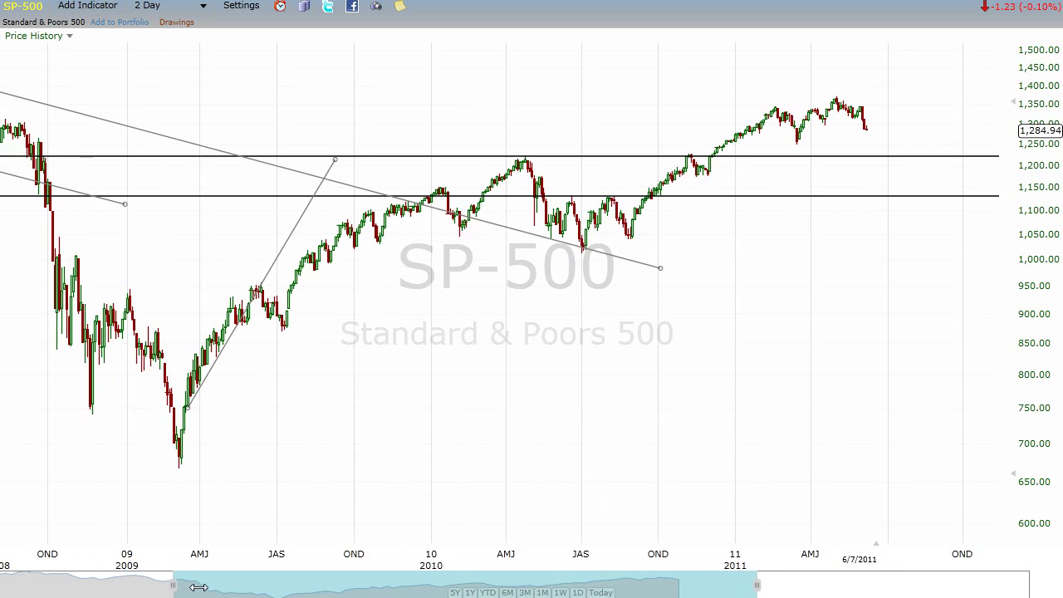
{"action": "left_click_drag", "start_coordinate": [758, 586], "coordinate": [495, 586]}
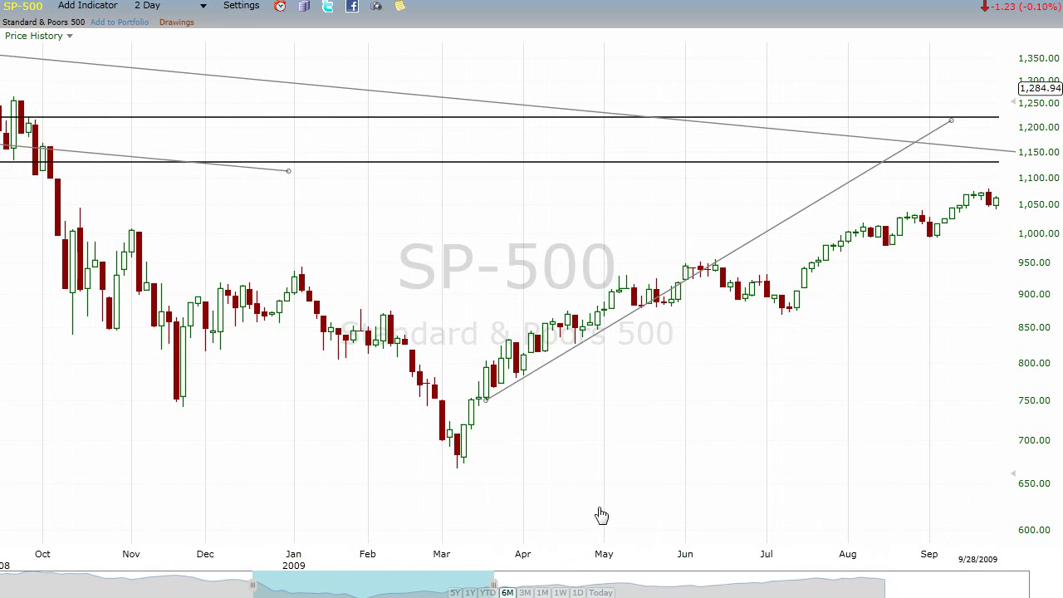
{"action": "left_click_drag", "start_coordinate": [951, 122], "coordinate": [980, 153]}
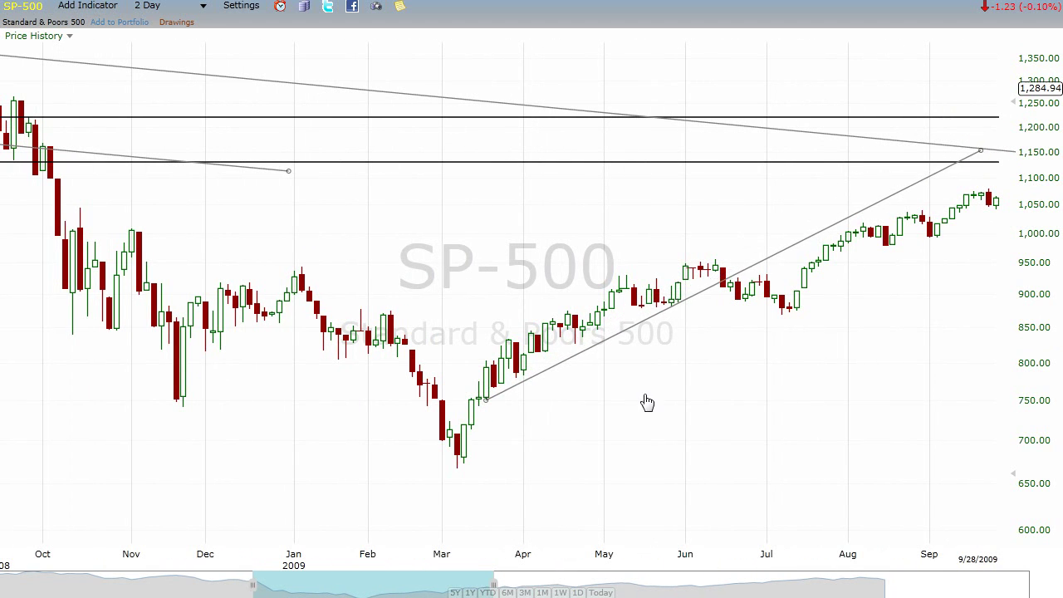
{"action": "left_click_drag", "start_coordinate": [487, 402], "coordinate": [487, 398]}
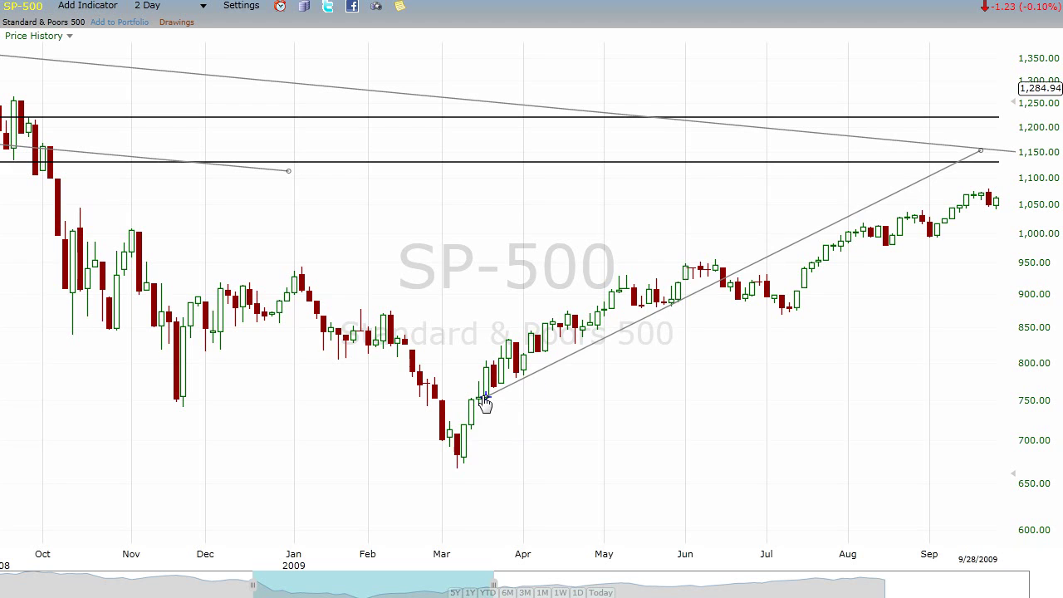
Anchor the rising trendline at the March 2009 low and extend its end to about 1,325 in mid-2011
{"action": "left_click_drag", "start_coordinate": [484, 399], "coordinate": [462, 466]}
{"action": "left_click", "coordinate": [177, 8]}
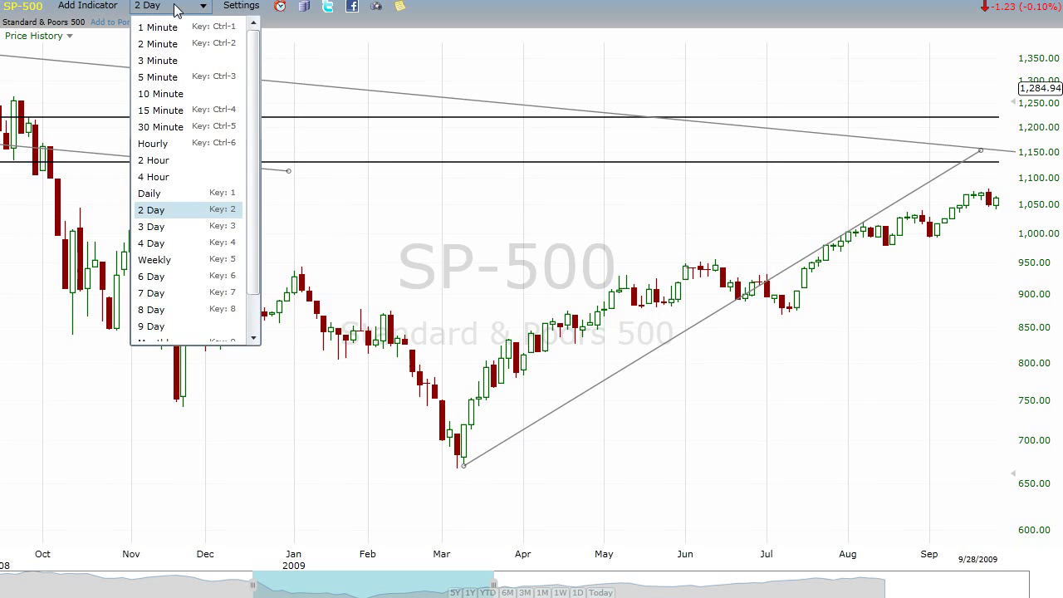
{"action": "left_click", "coordinate": [493, 584]}
{"action": "left_click_drag", "start_coordinate": [493, 585], "coordinate": [737, 585]}
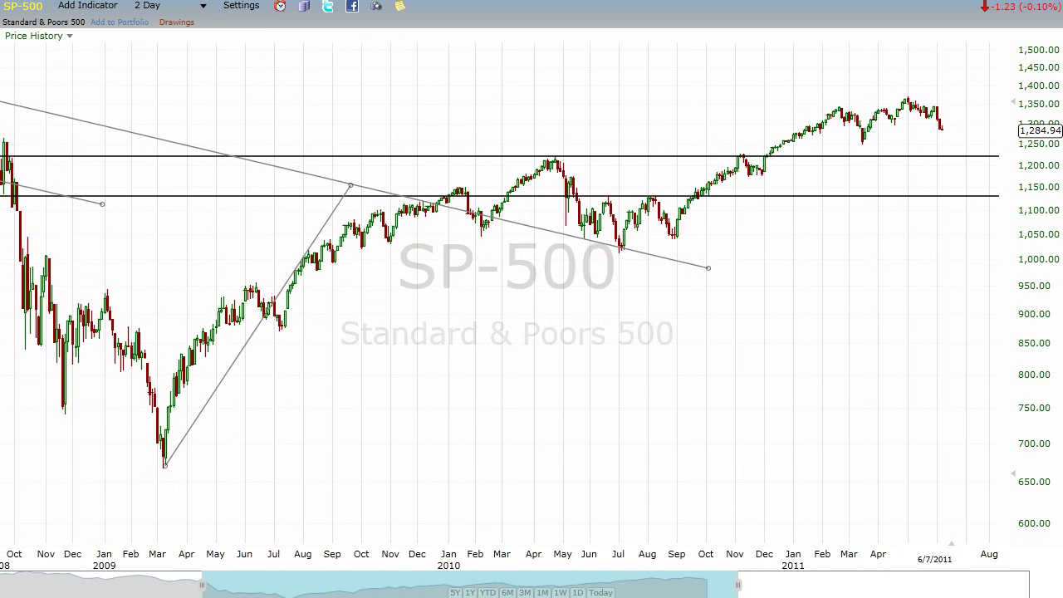
{"action": "left_click_drag", "start_coordinate": [352, 186], "coordinate": [967, 113]}
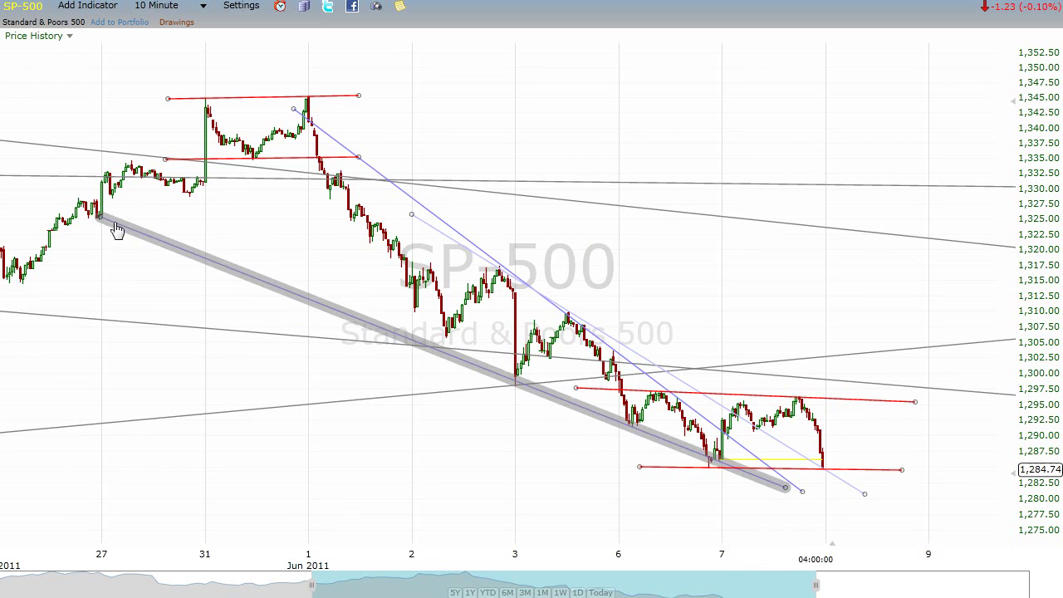
Adjust the lower blue wedge line to start near May 27 at about 1,325 and end near June 7 at about 1,280
{"action": "mouse_move", "coordinate": [101, 219]}
{"action": "left_mouse_down"}
{"action": "mouse_move", "coordinate": [116, 215]}
{"action": "mouse_move", "coordinate": [109, 221]}
{"action": "left_mouse_up"}
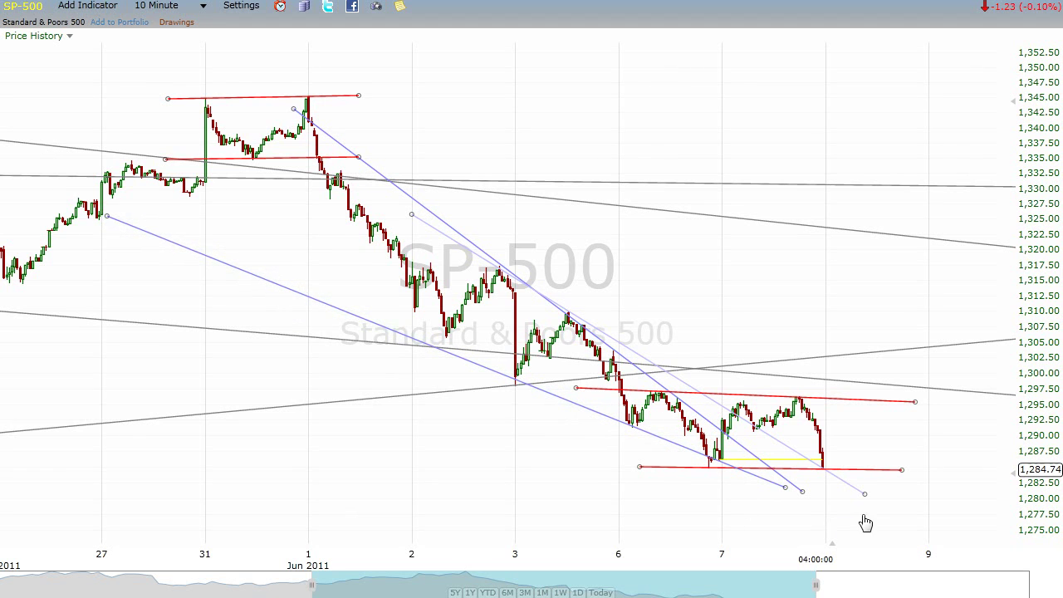
{"action": "left_click_drag", "start_coordinate": [784, 489], "coordinate": [798, 496]}
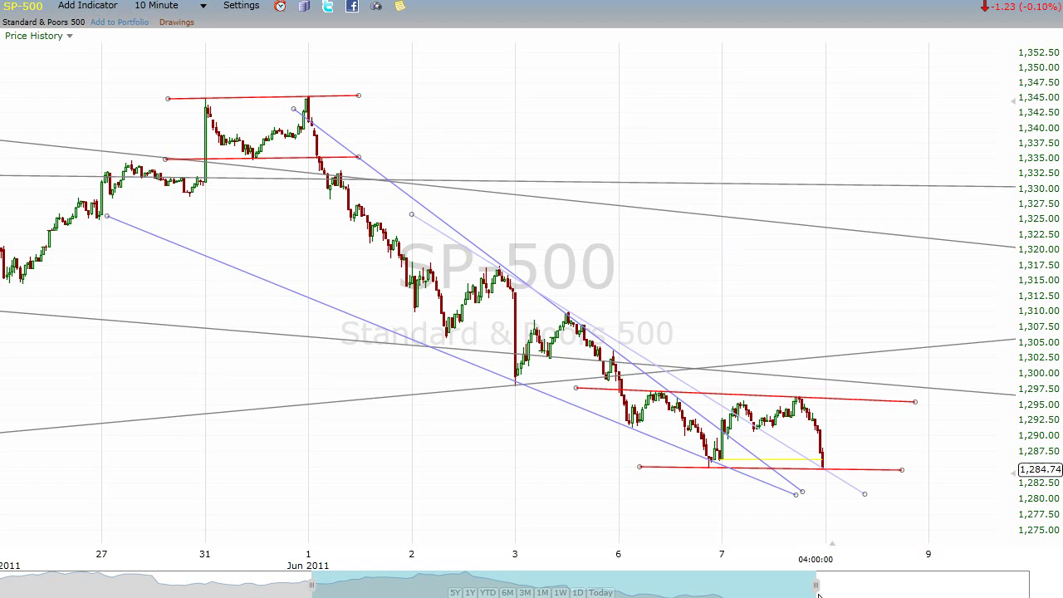
{"action": "left_click_drag", "start_coordinate": [816, 587], "coordinate": [800, 587]}
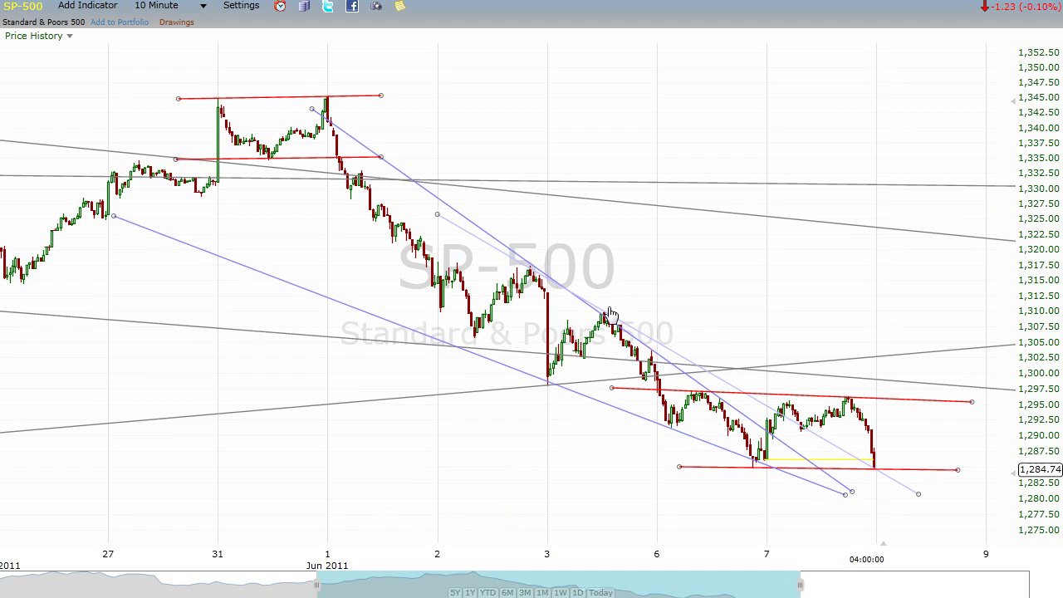
Extend the light-blue trendline's start back to about 1,334 on June 1 and shorten the lower blue line's start to about 1,315
{"action": "left_click", "coordinate": [557, 355]}
{"action": "left_click_drag", "start_coordinate": [437, 220], "coordinate": [352, 168]}
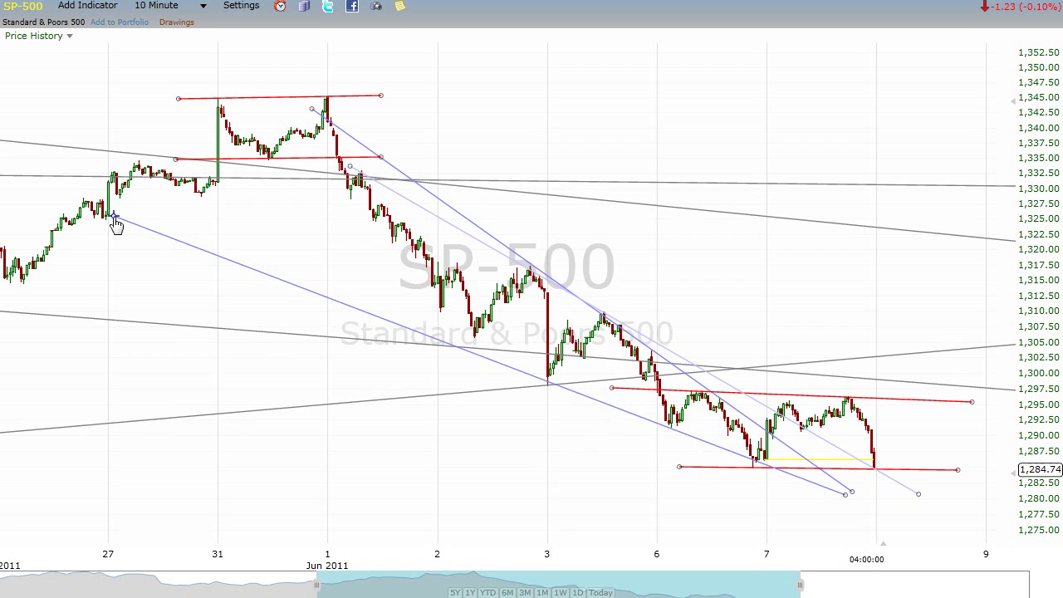
{"action": "left_click_drag", "start_coordinate": [113, 217], "coordinate": [302, 285]}
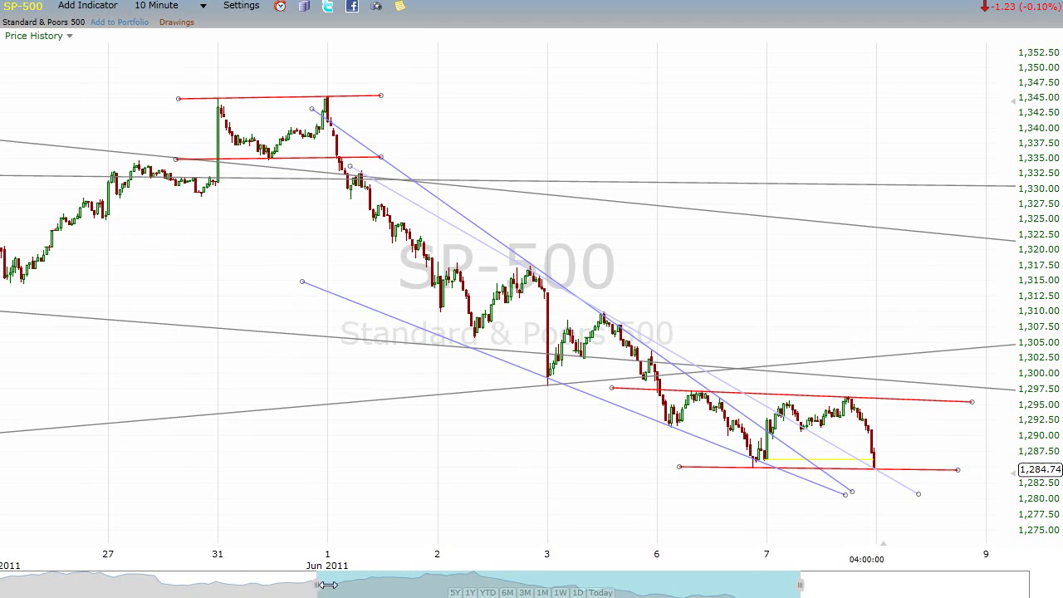
{"action": "left_click_drag", "start_coordinate": [328, 585], "coordinate": [361, 585]}
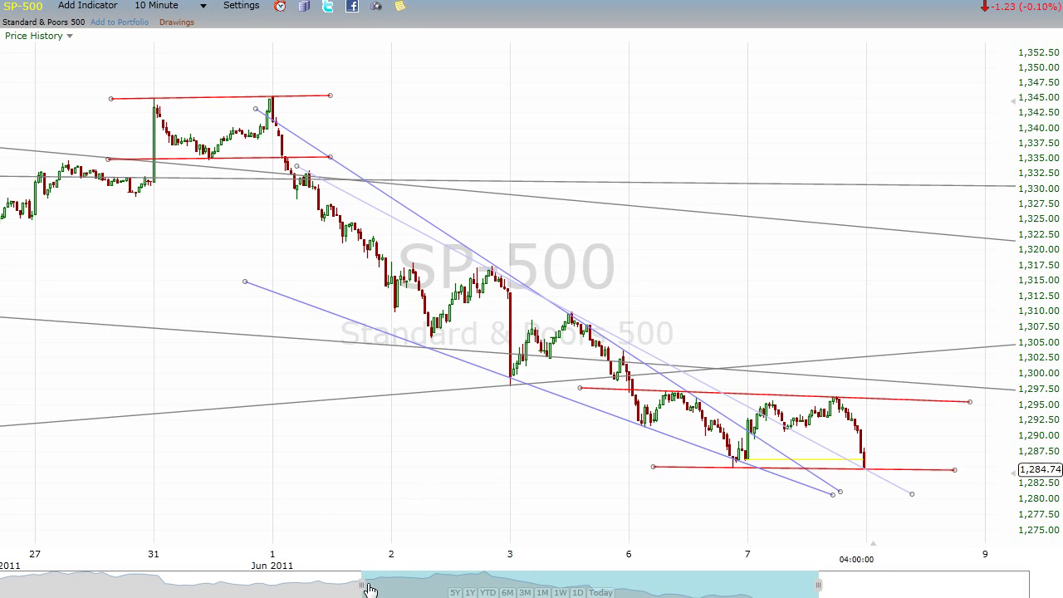
{"action": "left_click_drag", "start_coordinate": [760, 593], "coordinate": [748, 595]}
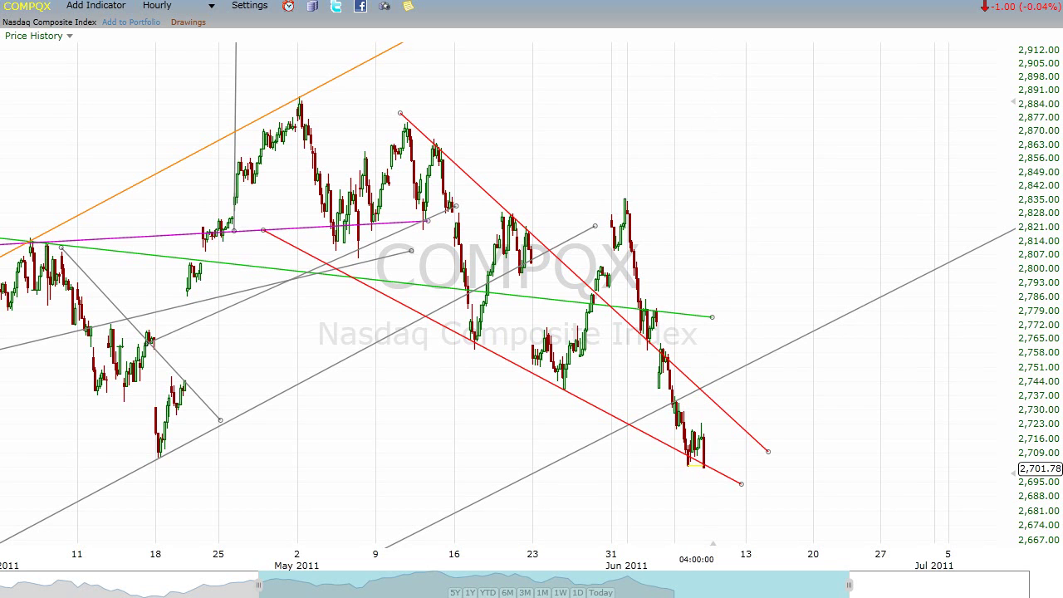
Switch to the Dow Jones Industrials chart and extend the red descending channel lines into mid and late June, to about 12,085 and 12,175
{"action": "key", "text": "Down"}
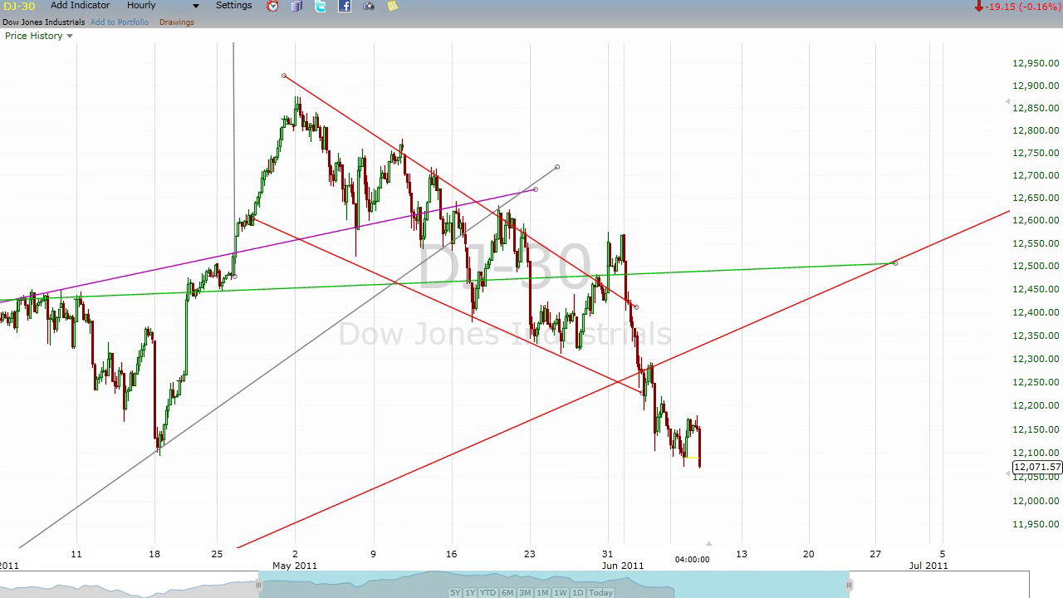
{"action": "left_click_drag", "start_coordinate": [810, 591], "coordinate": [746, 595]}
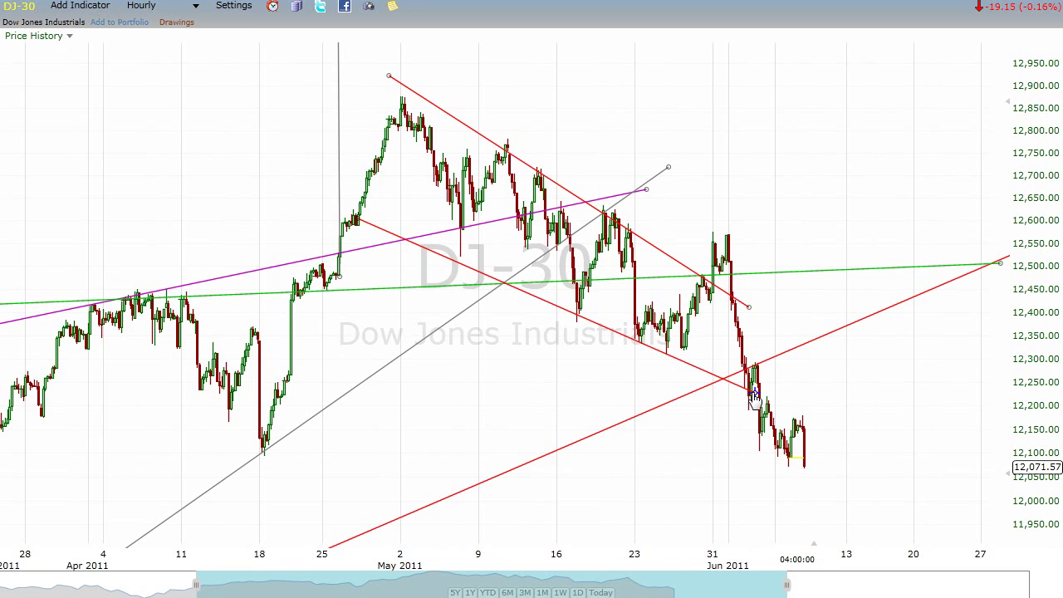
{"action": "left_click_drag", "start_coordinate": [752, 390], "coordinate": [896, 455]}
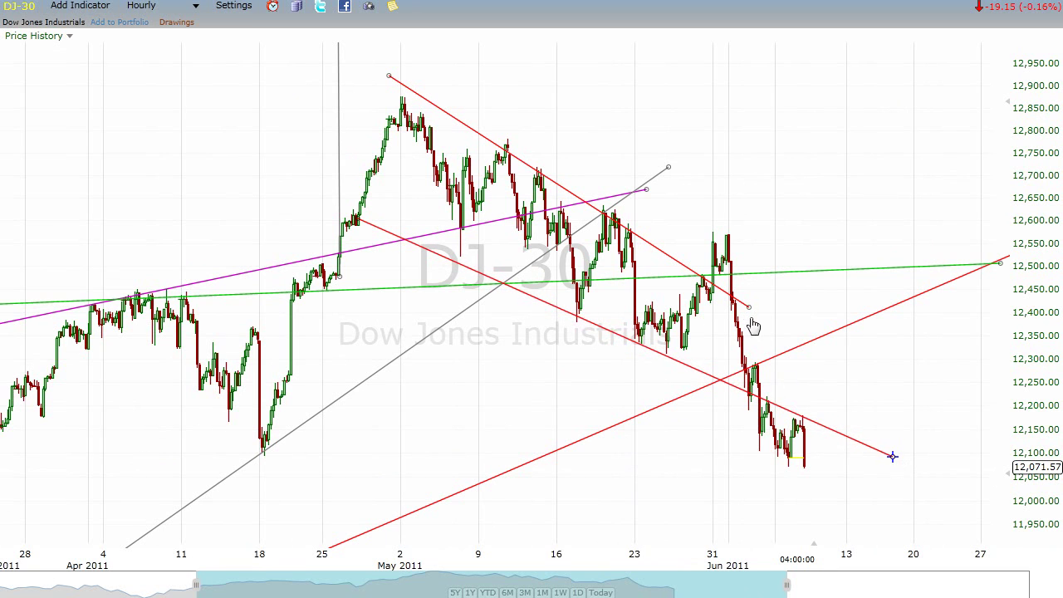
{"action": "left_click_drag", "start_coordinate": [748, 306], "coordinate": [952, 422]}
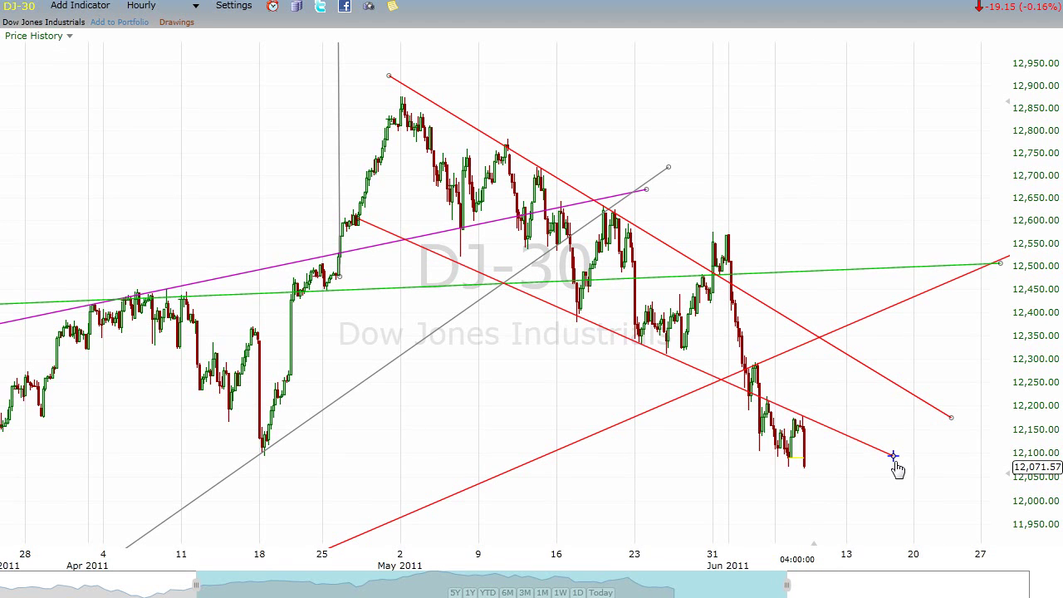
{"action": "left_click_drag", "start_coordinate": [894, 457], "coordinate": [893, 460]}
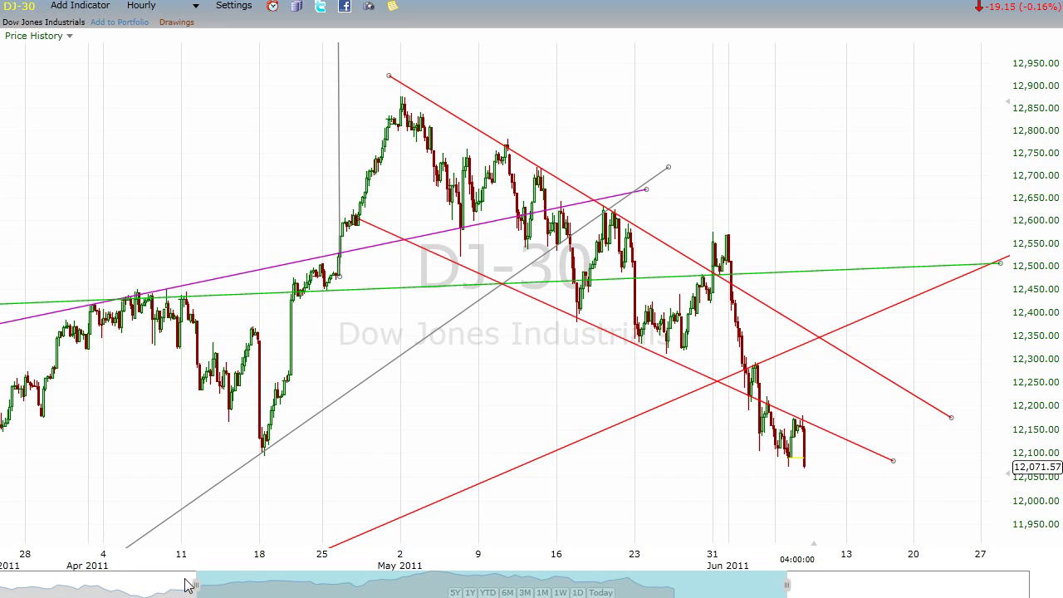
Erase the yellow arrow along the June decline and the upper light-blue trendline from the Dow chart
{"action": "left_click_drag", "start_coordinate": [196, 585], "coordinate": [428, 586]}
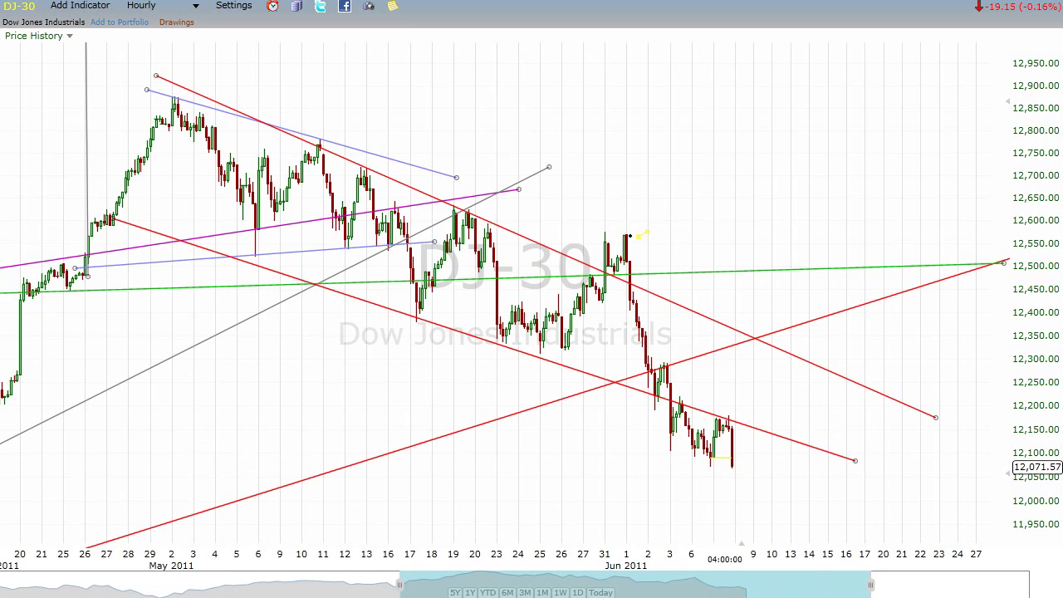
{"action": "mouse_move", "coordinate": [631, 236]}
{"action": "left_mouse_down"}
{"action": "mouse_move", "coordinate": [630, 284]}
{"action": "mouse_move", "coordinate": [629, 263]}
{"action": "mouse_move", "coordinate": [742, 453]}
{"action": "mouse_move", "coordinate": [736, 445]}
{"action": "left_mouse_up"}
{"action": "left_click", "coordinate": [731, 451]}
{"action": "left_click", "coordinate": [396, 160]}
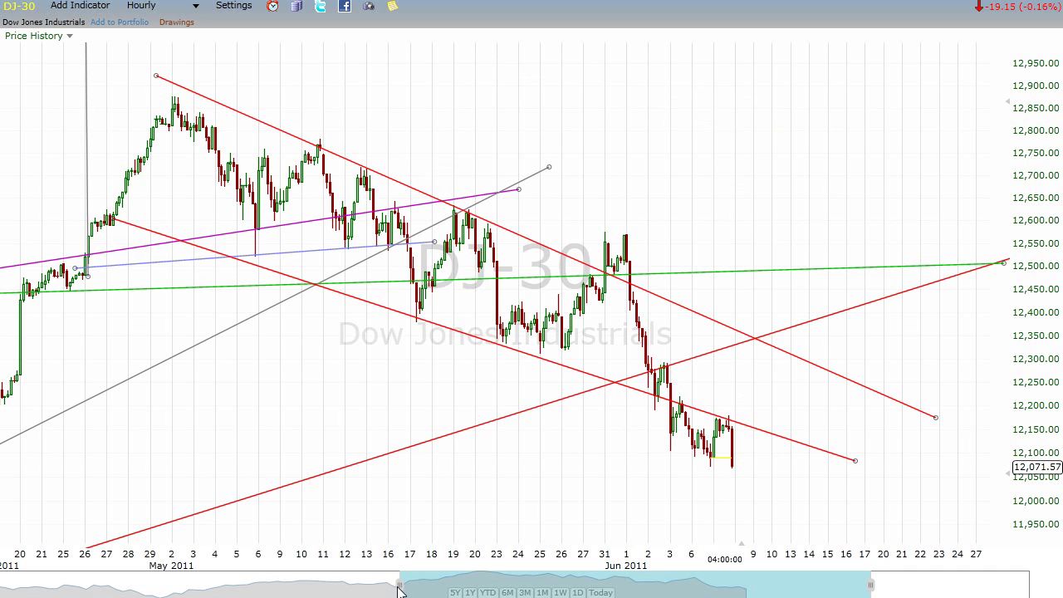
Widen the Dow chart's visible date range back to late February 2011
{"action": "left_click_drag", "start_coordinate": [399, 585], "coordinate": [125, 571]}
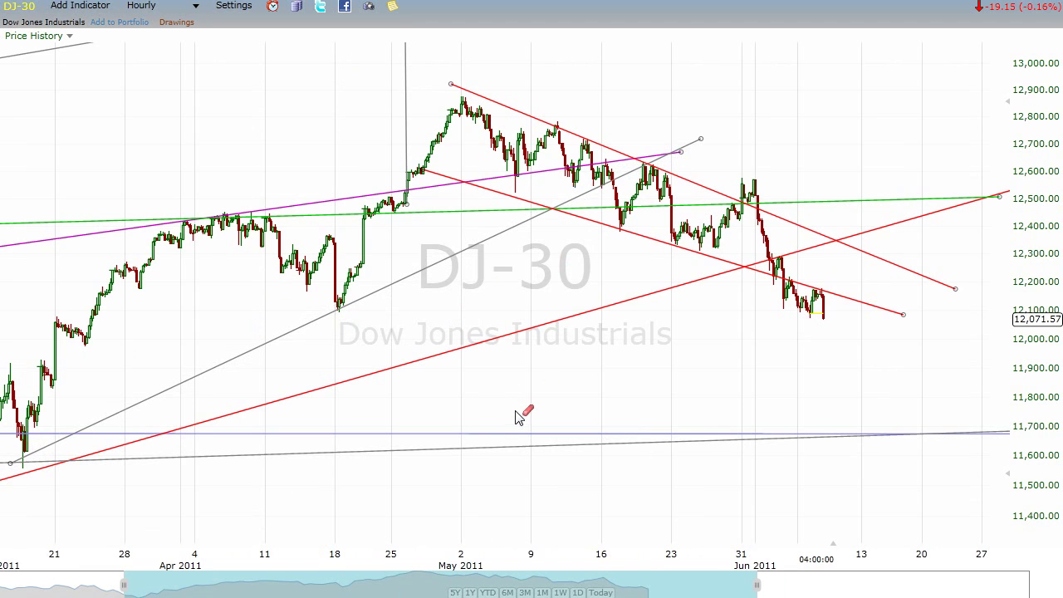
{"action": "left_click_drag", "start_coordinate": [124, 585], "coordinate": [4, 586]}
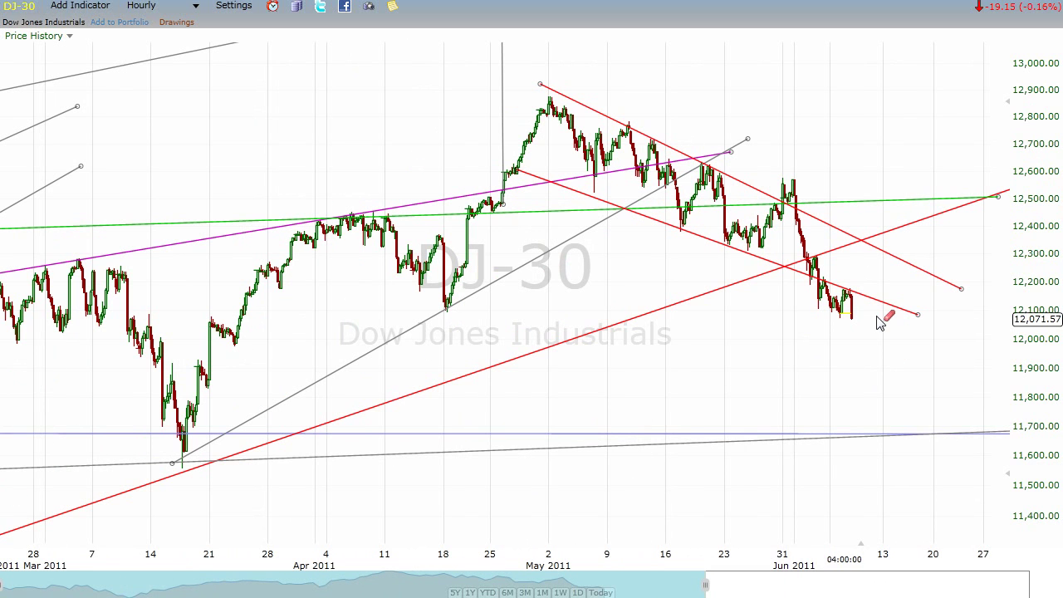